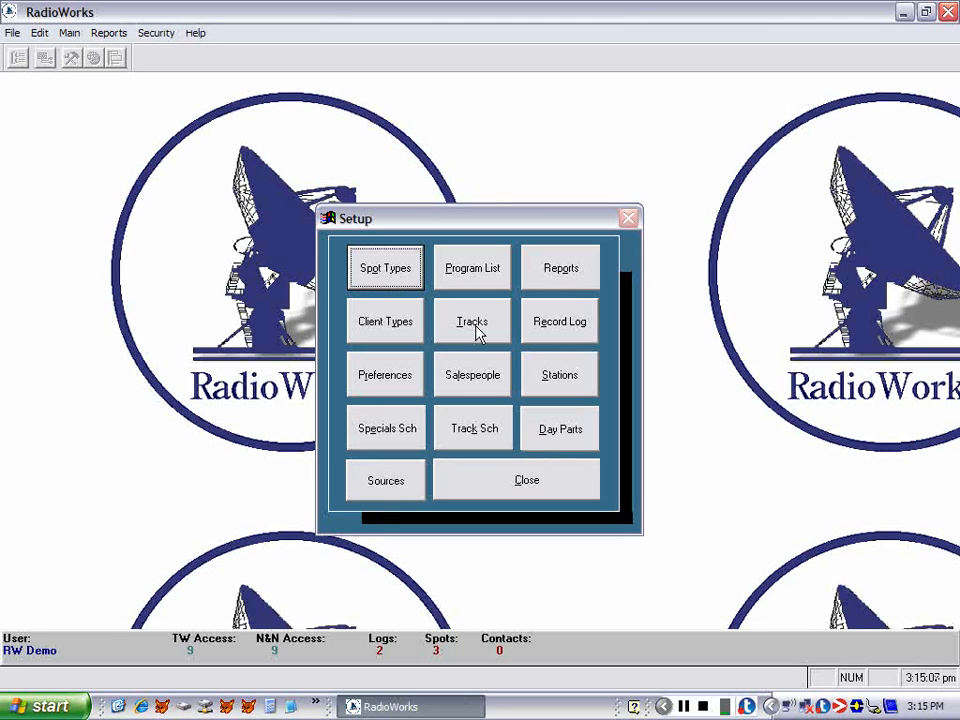
Step: Open the track schedule setup and add a new track named "Commercial ROS 5a-7p"
left_click(477, 432)
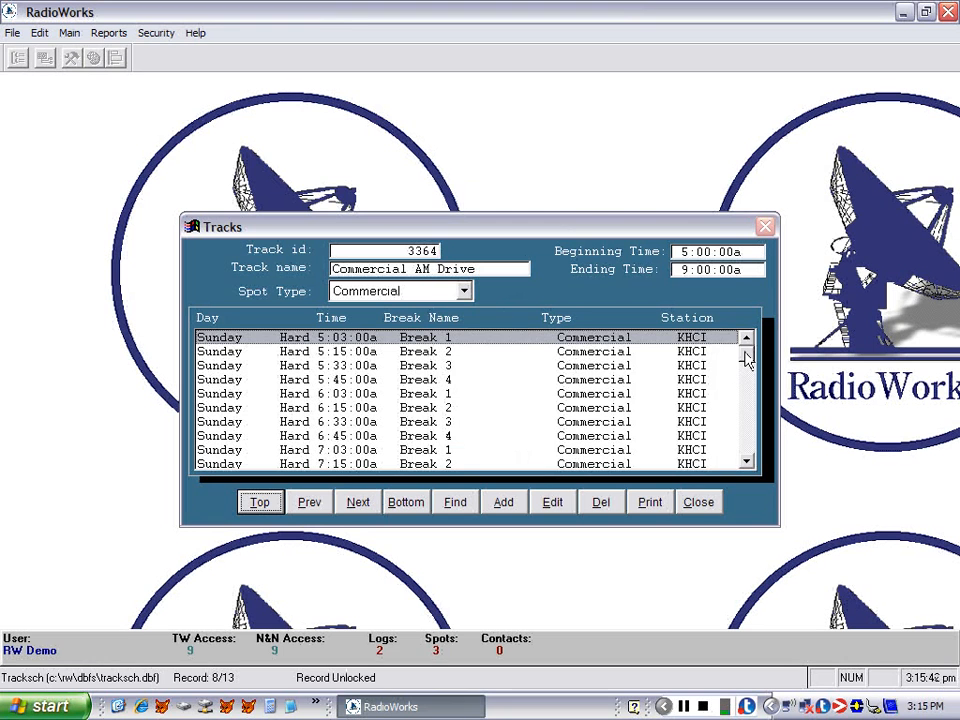
left_click_drag(746, 352, 748, 458)
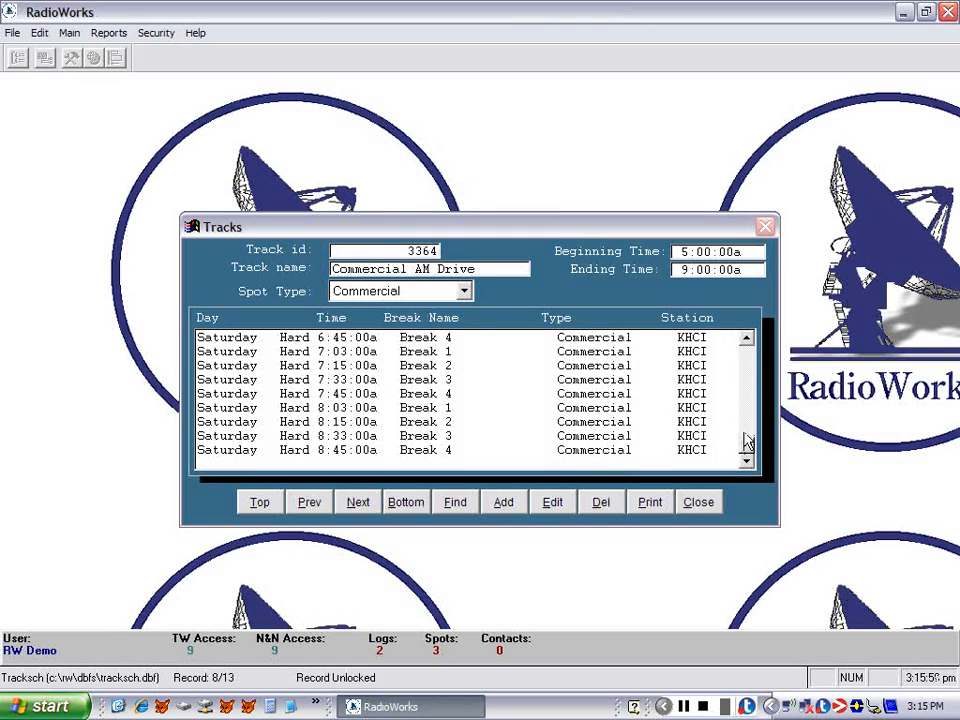
left_click(503, 503)
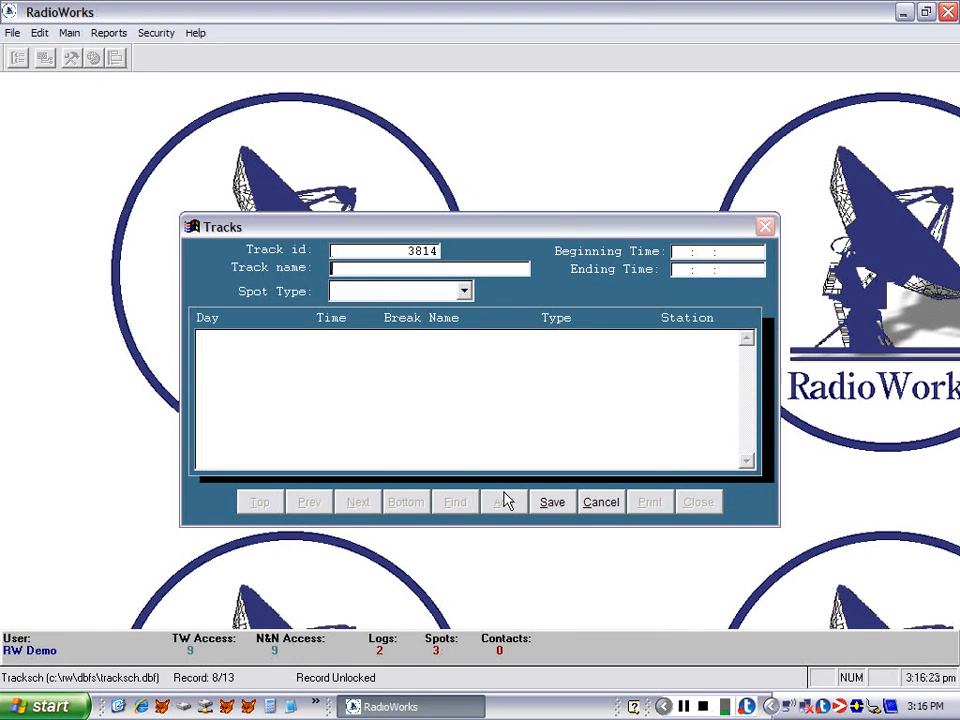
type("Comm")
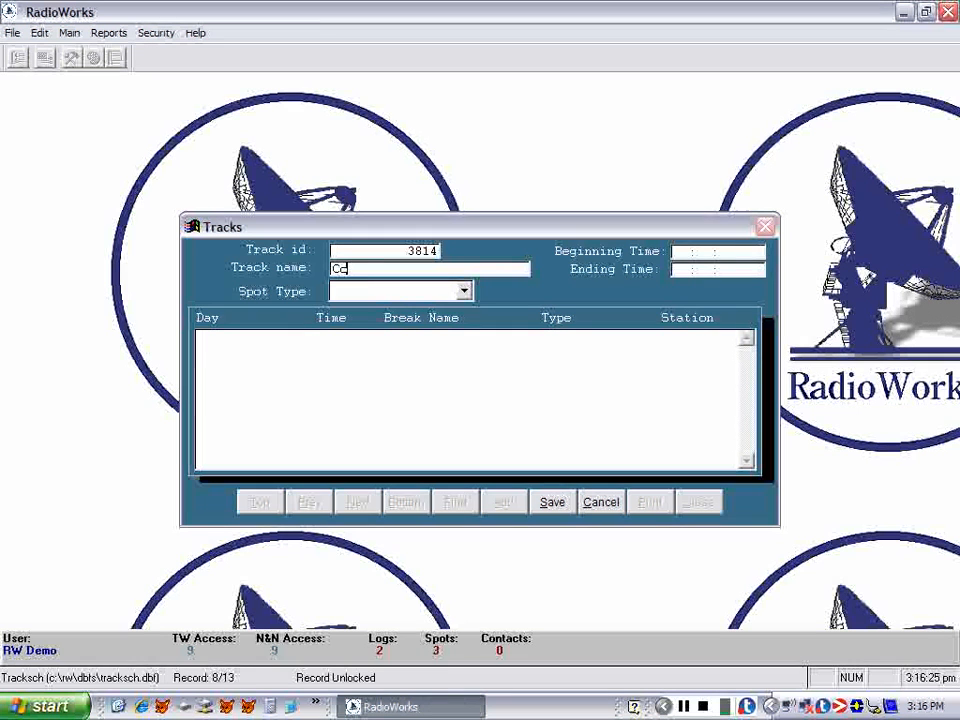
type("ercial")
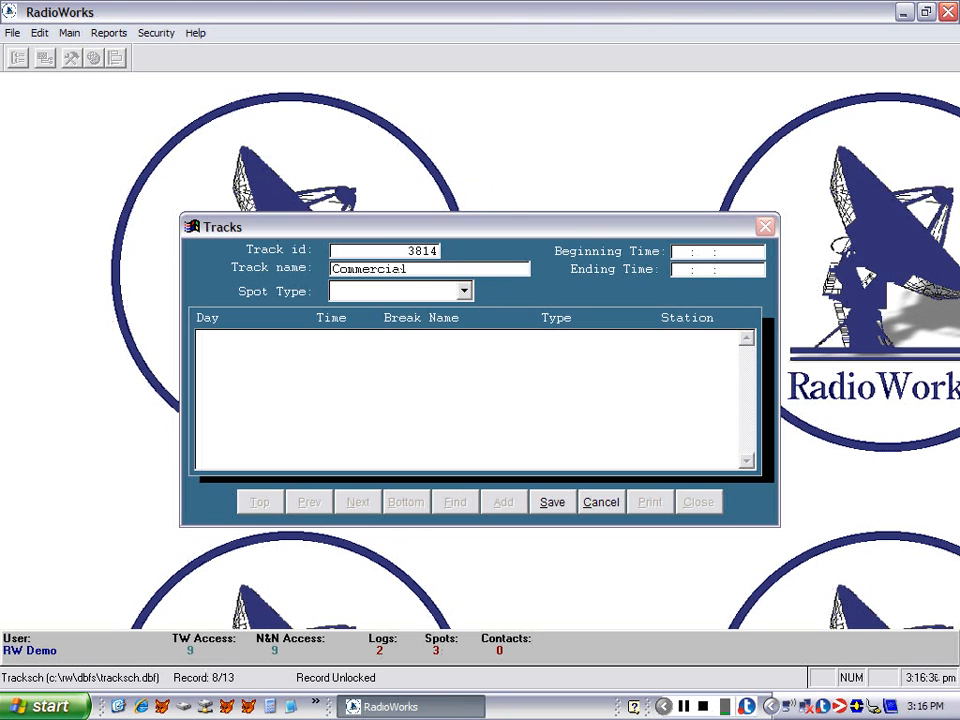
type("ROS")
type("5")
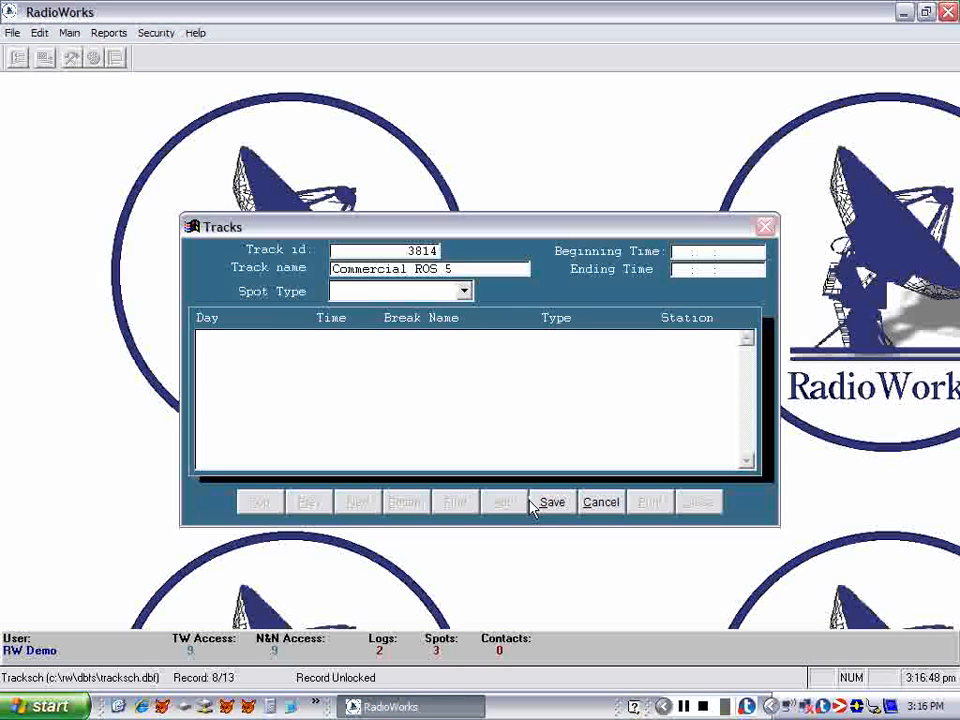
type("s")
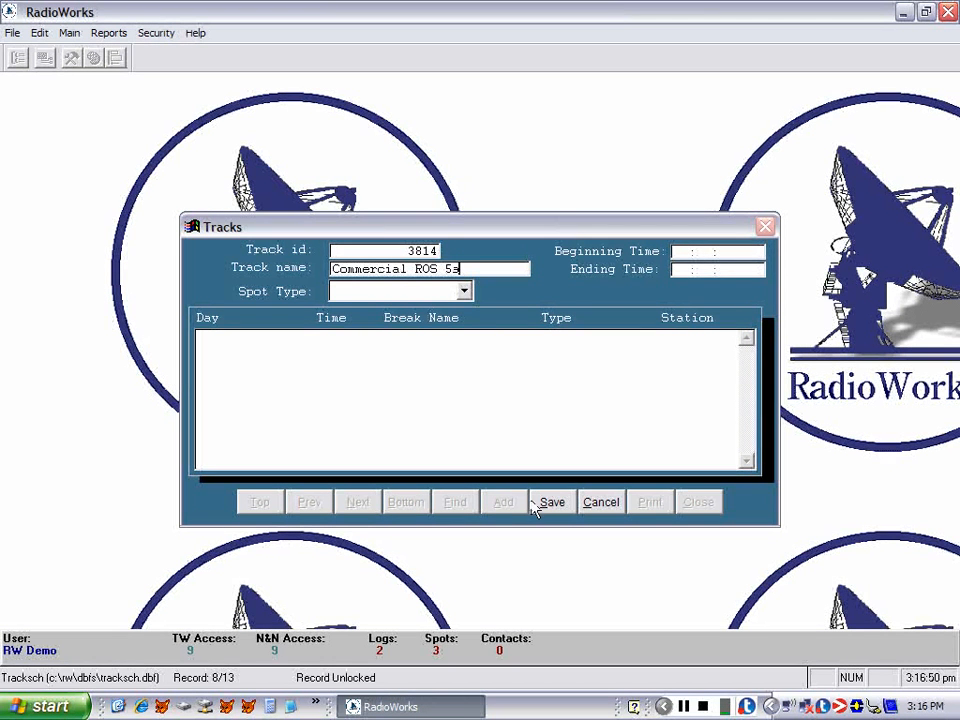
type("-7p")
Step: Set the new track's spot type to Commercial, its beginning time to 5:00:00a and ending time to 7:00:00p, and save it
left_click(464, 292)
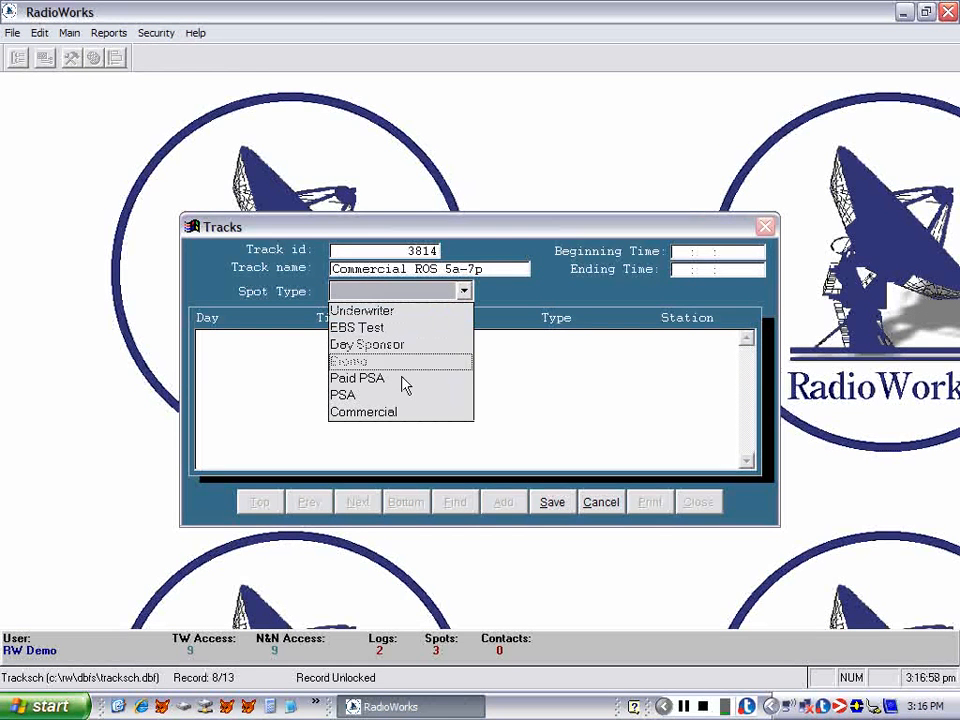
left_click(389, 421)
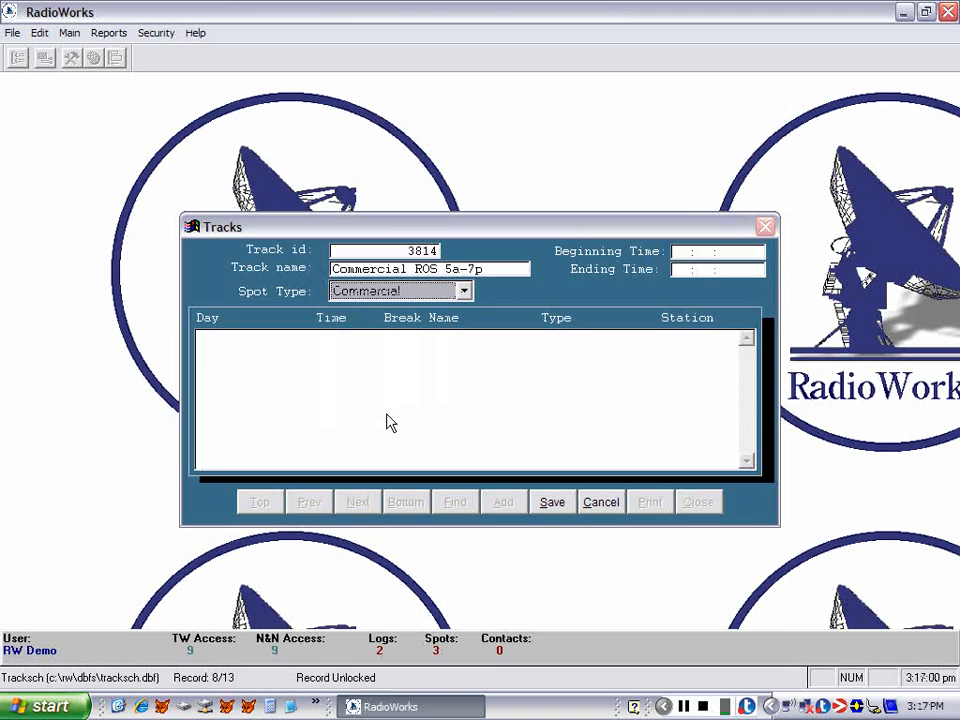
left_click(682, 252)
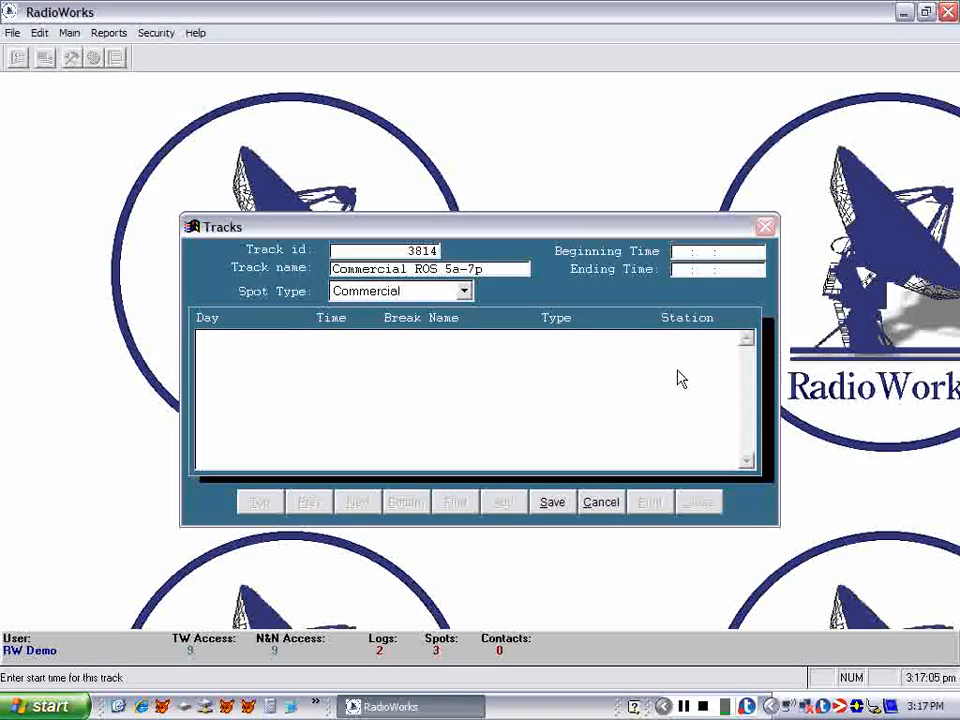
type("0500")
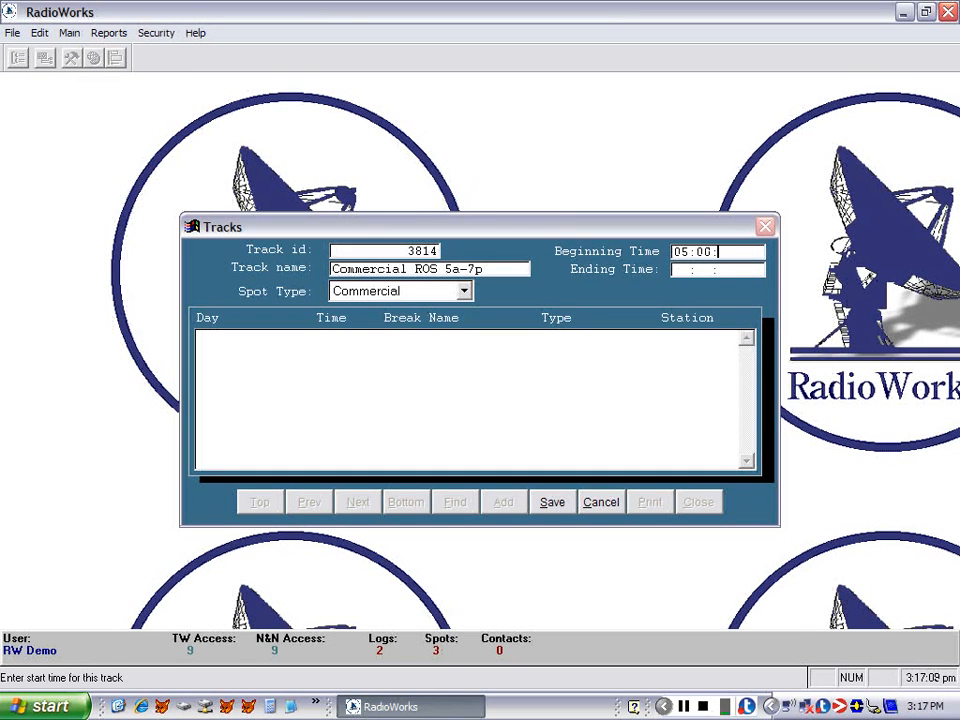
key("Tab")
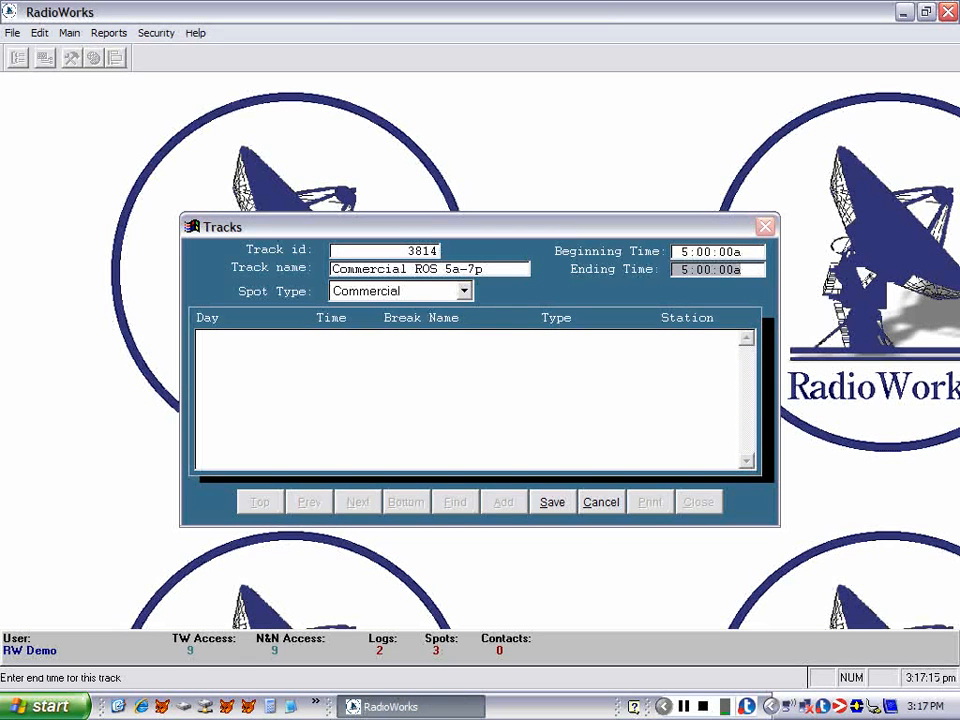
type("1900")
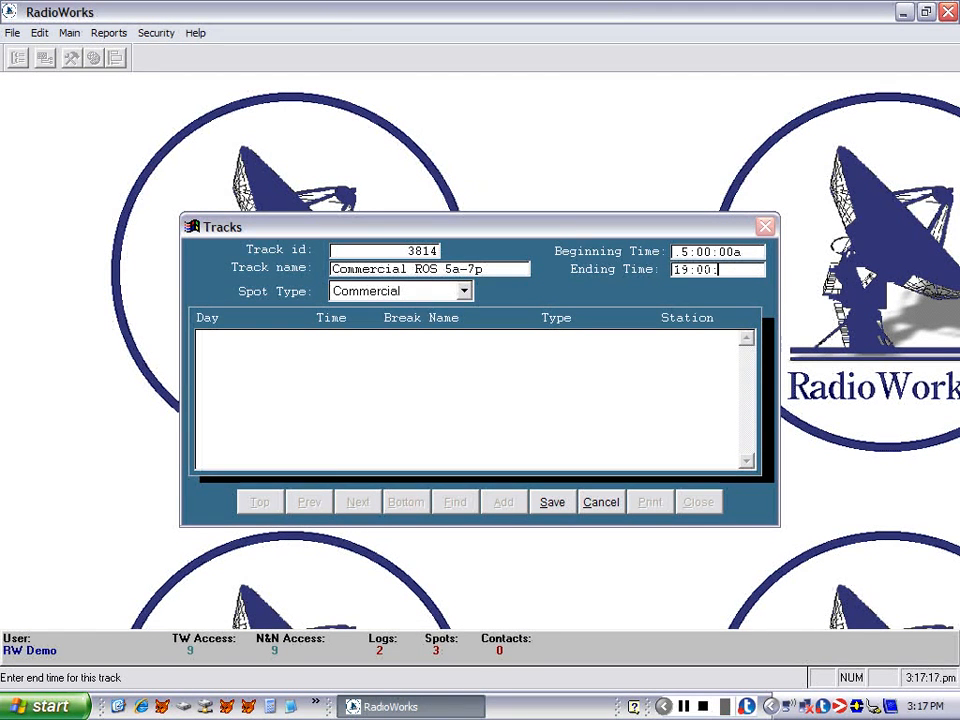
type("00")
key("Tab")
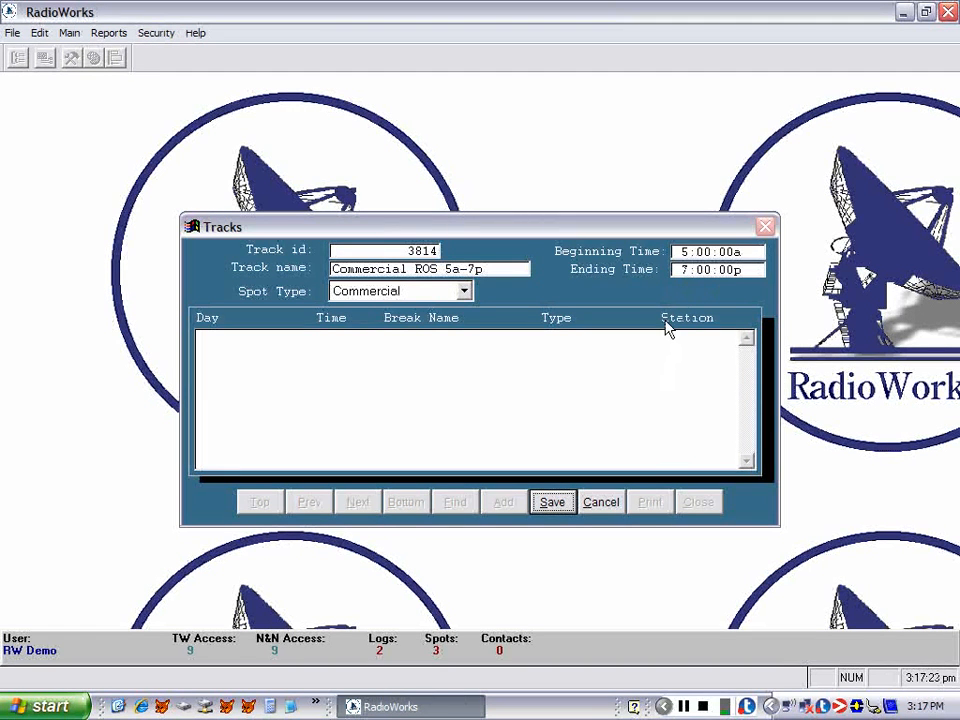
left_click(552, 502)
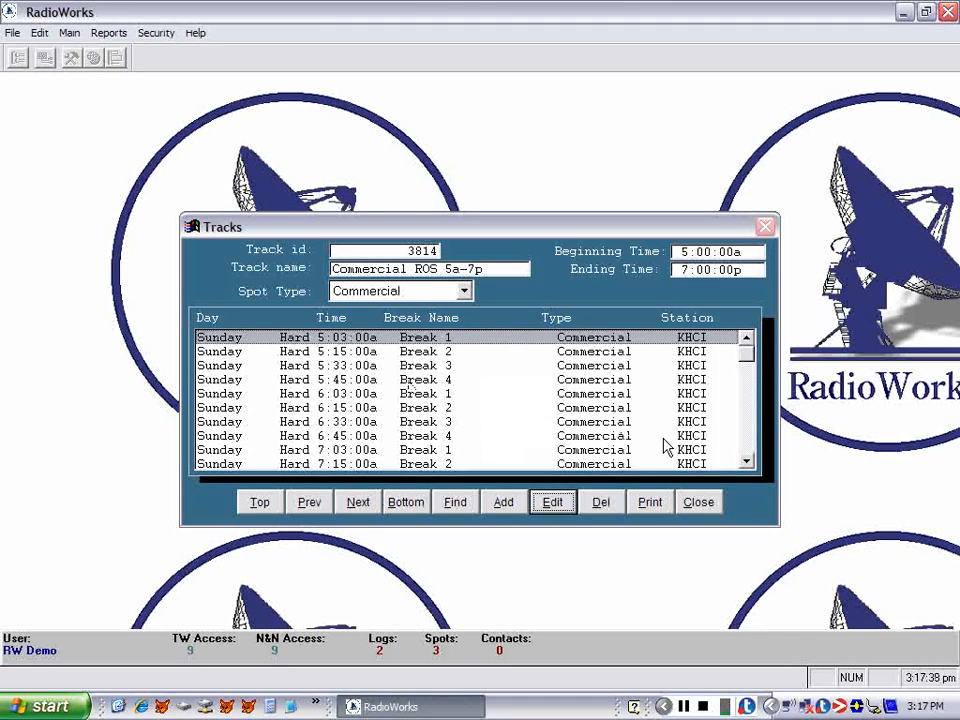
Step: Review the breaks assigned to the Commercial ROS 5a-7p track from Sunday into Monday morning
left_click(749, 435)
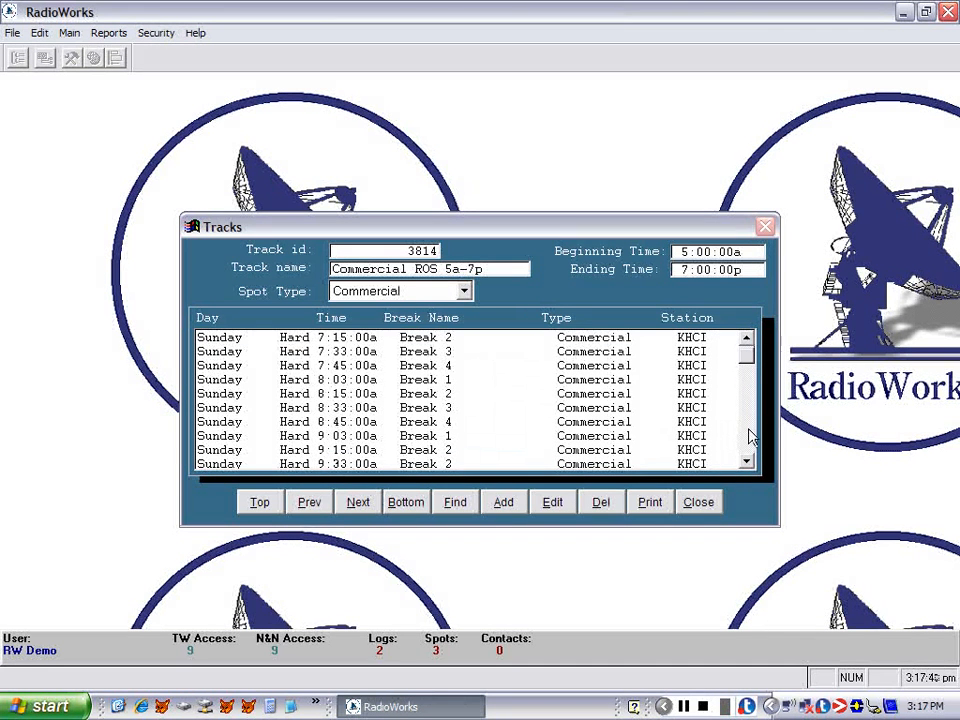
left_click(749, 435)
left_click(749, 436)
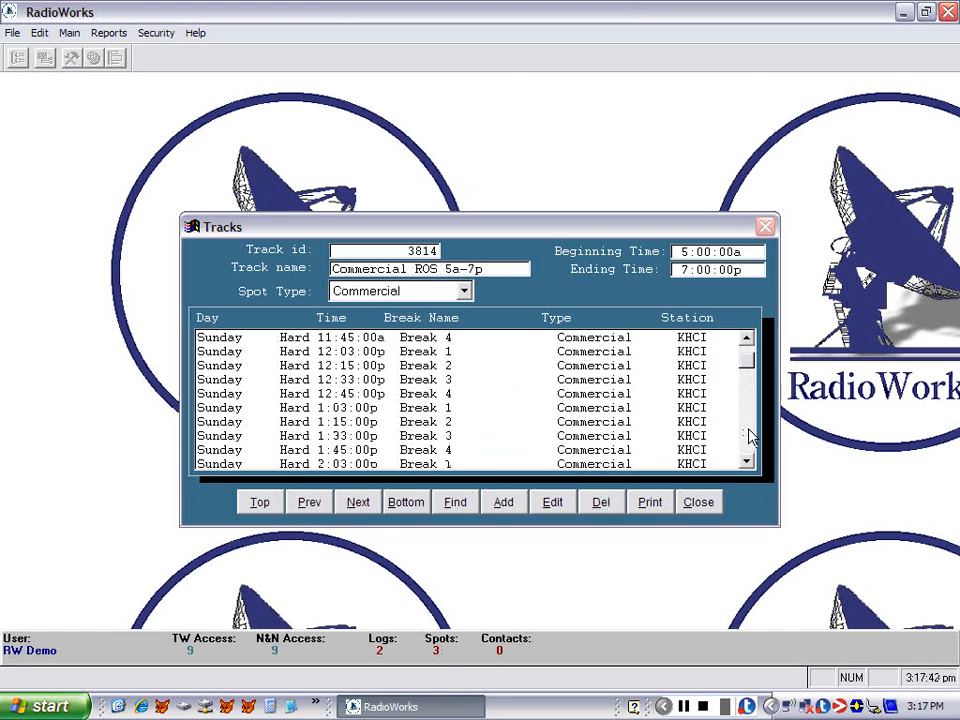
left_click(749, 435)
left_click(749, 435)
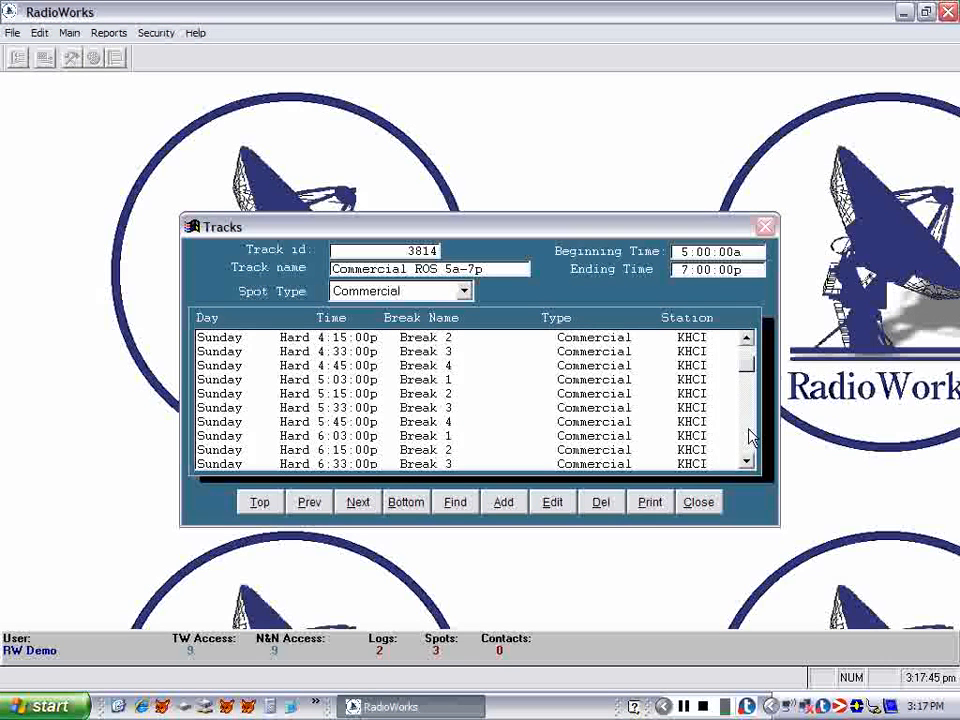
left_click(749, 435)
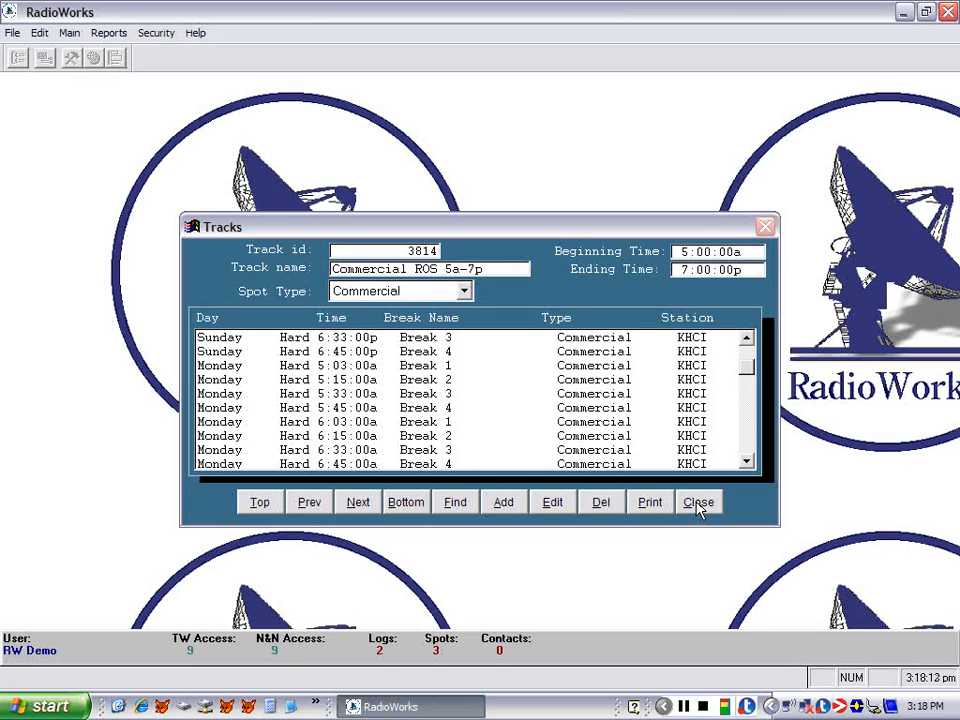
Step: Look up the Commercial Midday track, and close the track schedules and the setup window
left_click(455, 503)
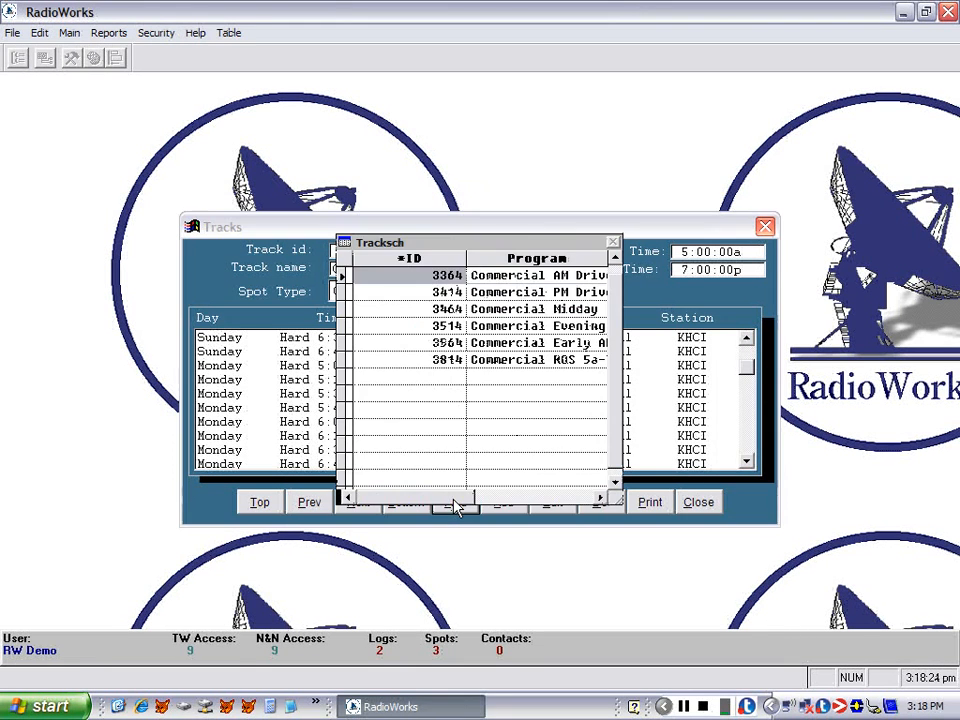
double_click(499, 311)
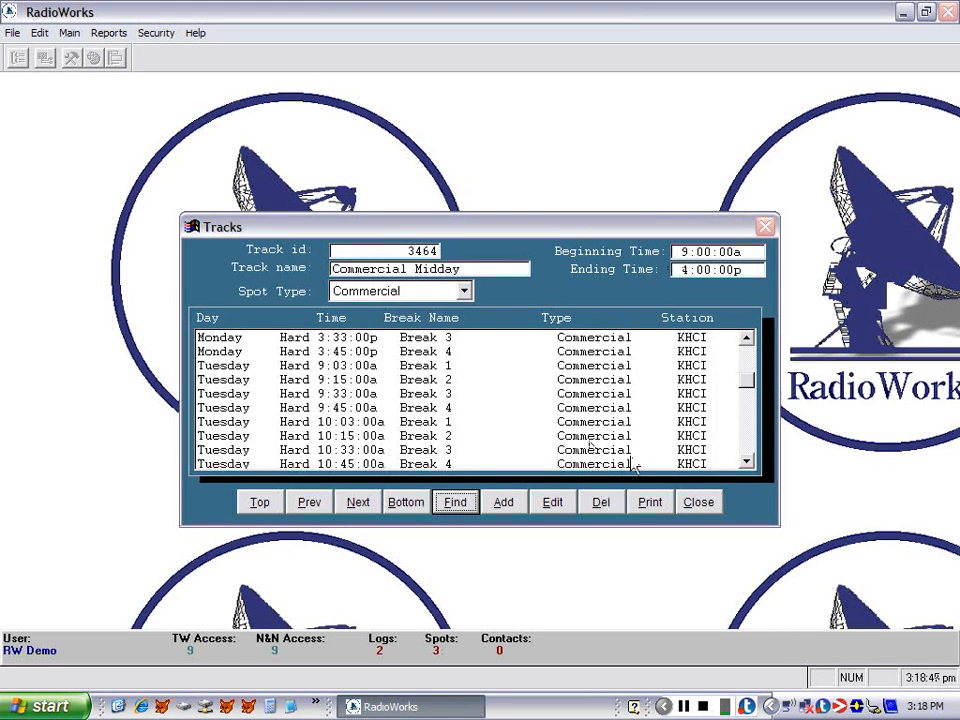
left_click(698, 502)
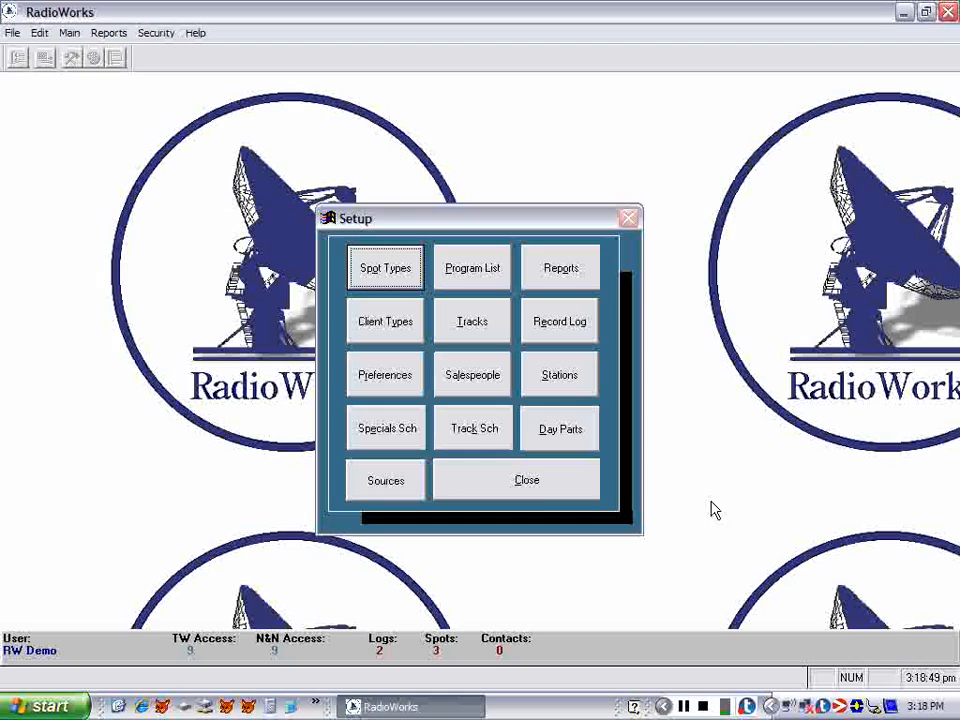
left_click(523, 488)
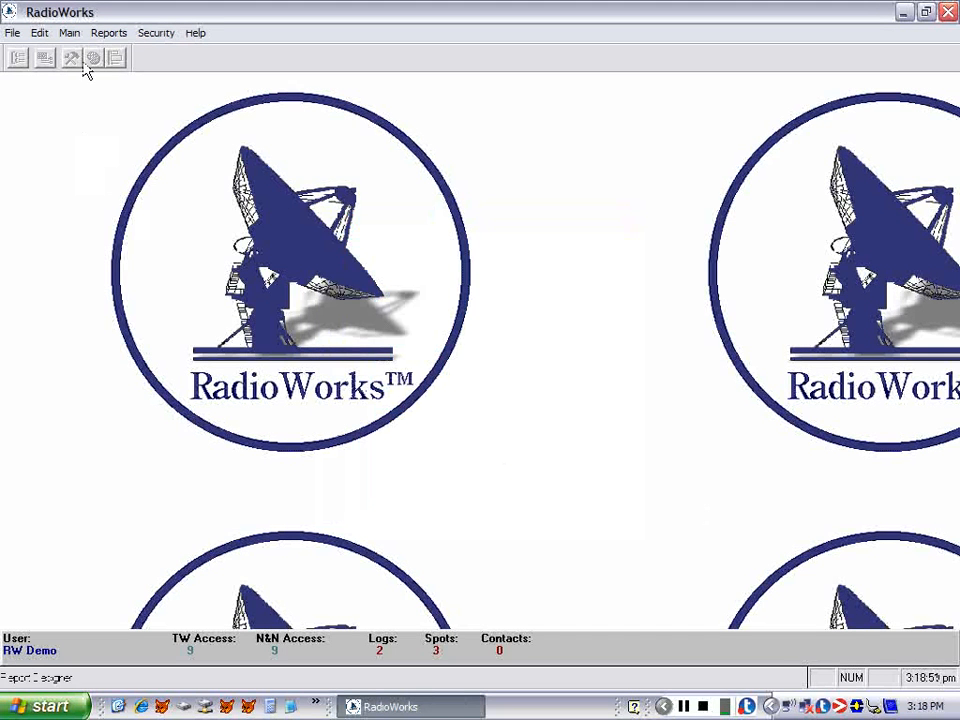
Step: Open the Beds -N- Brass contract's spots and start editing its second spot, the Commercial one, despite the accepted contract
left_click(70, 33)
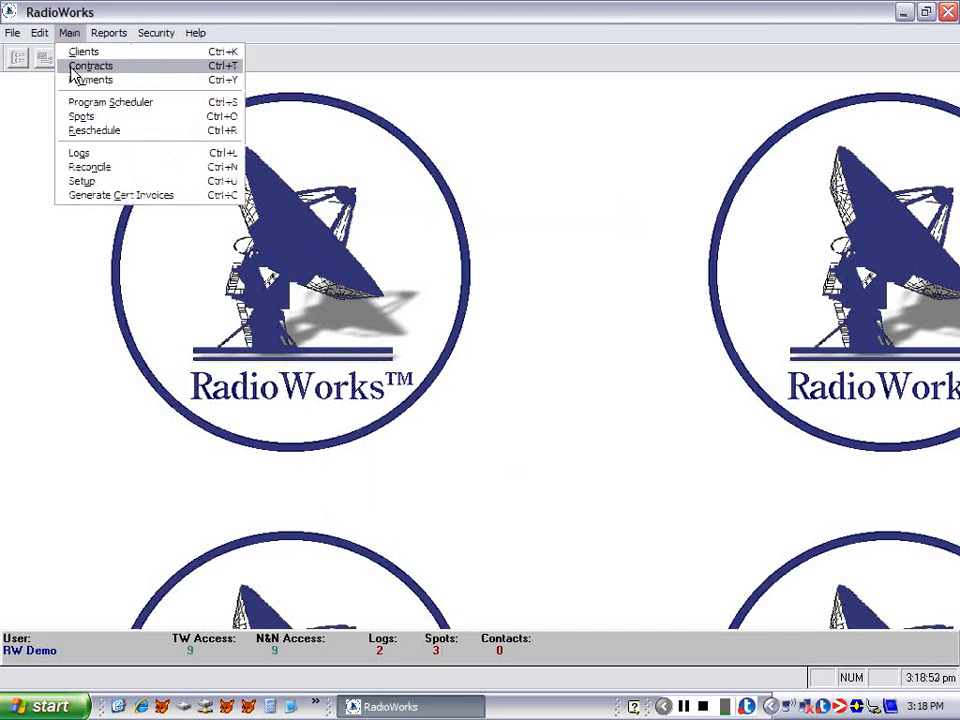
left_click(90, 66)
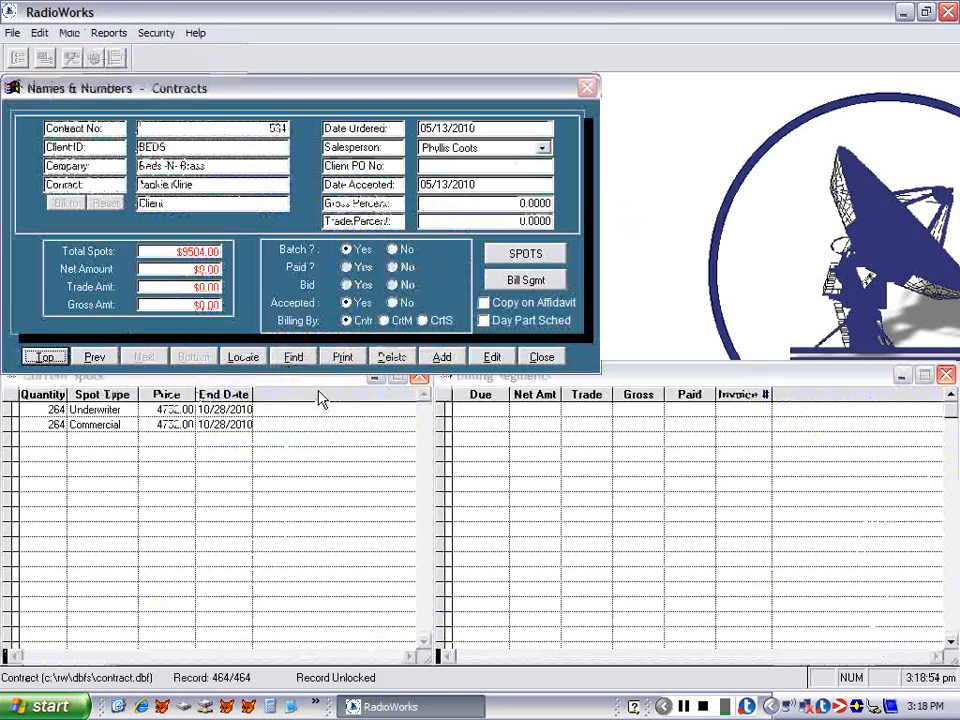
left_click(522, 262)
left_click(321, 577)
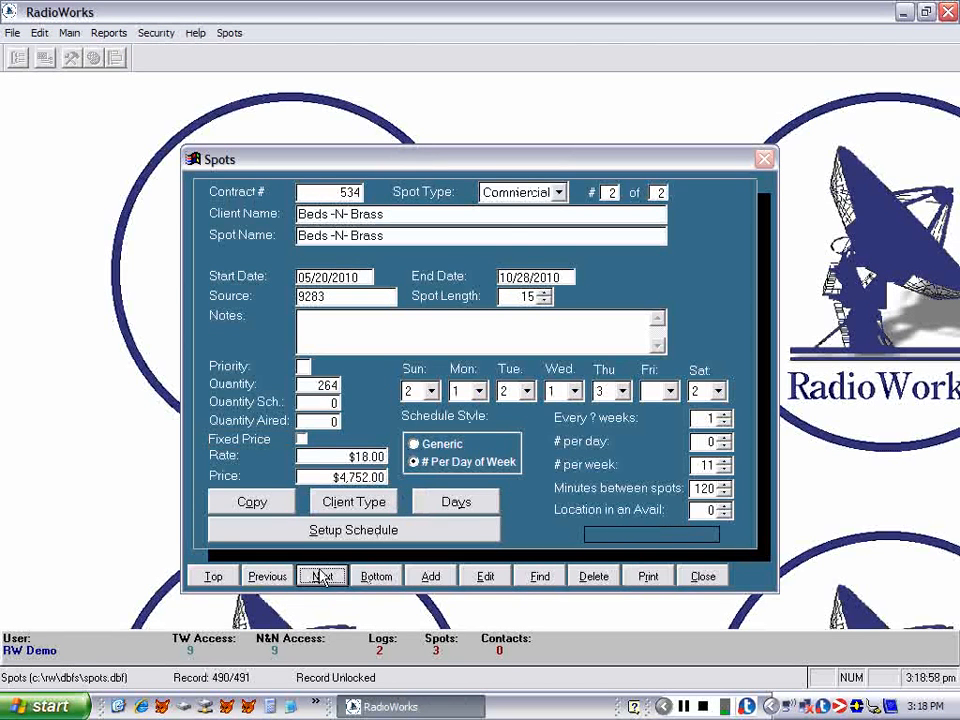
left_click(321, 577)
left_click(486, 578)
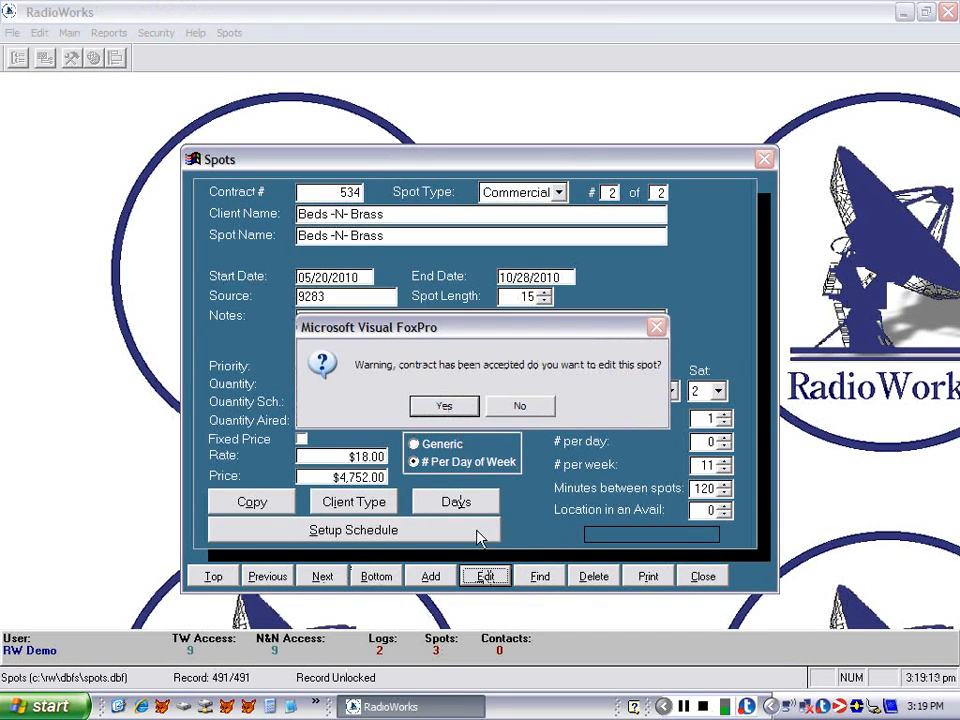
left_click(444, 408)
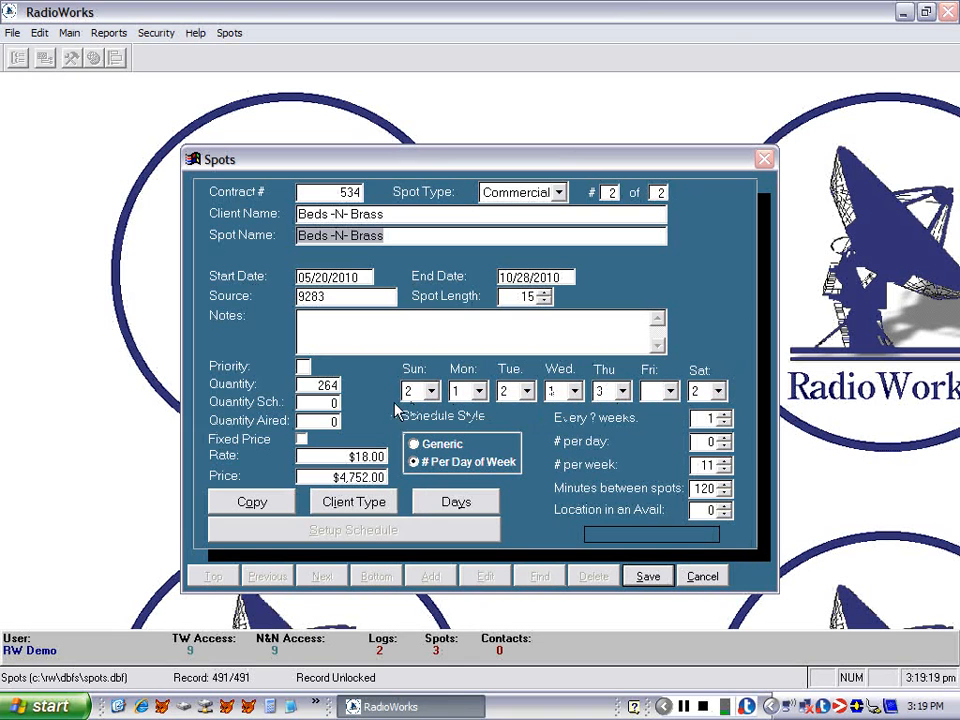
Step: Set the Commercial spot's quantity to 0
left_click(318, 385)
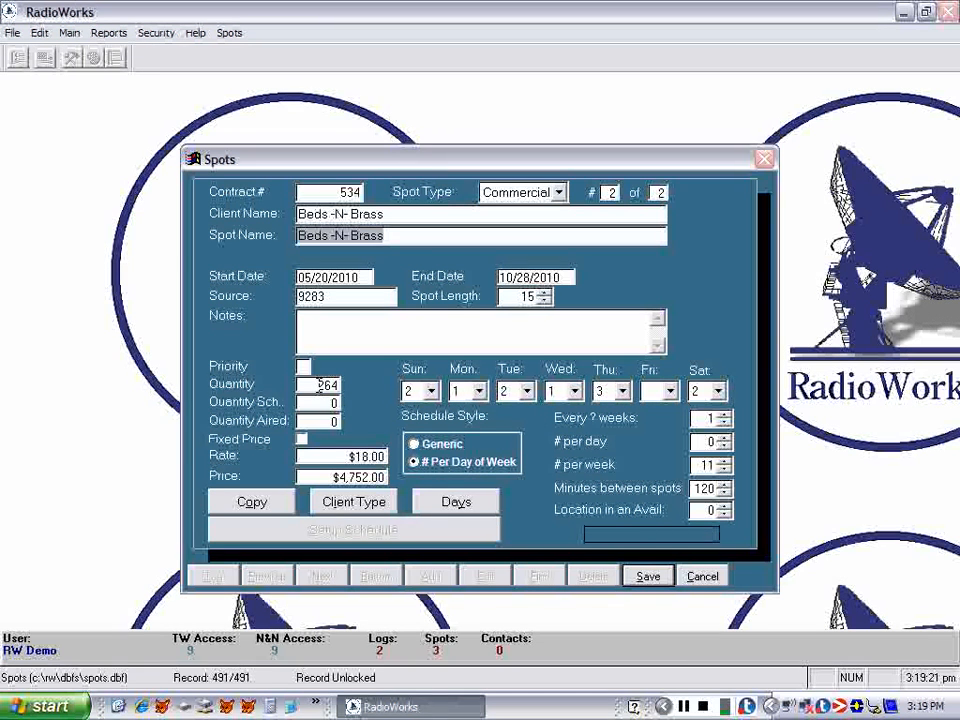
left_click_drag(318, 385, 355, 384)
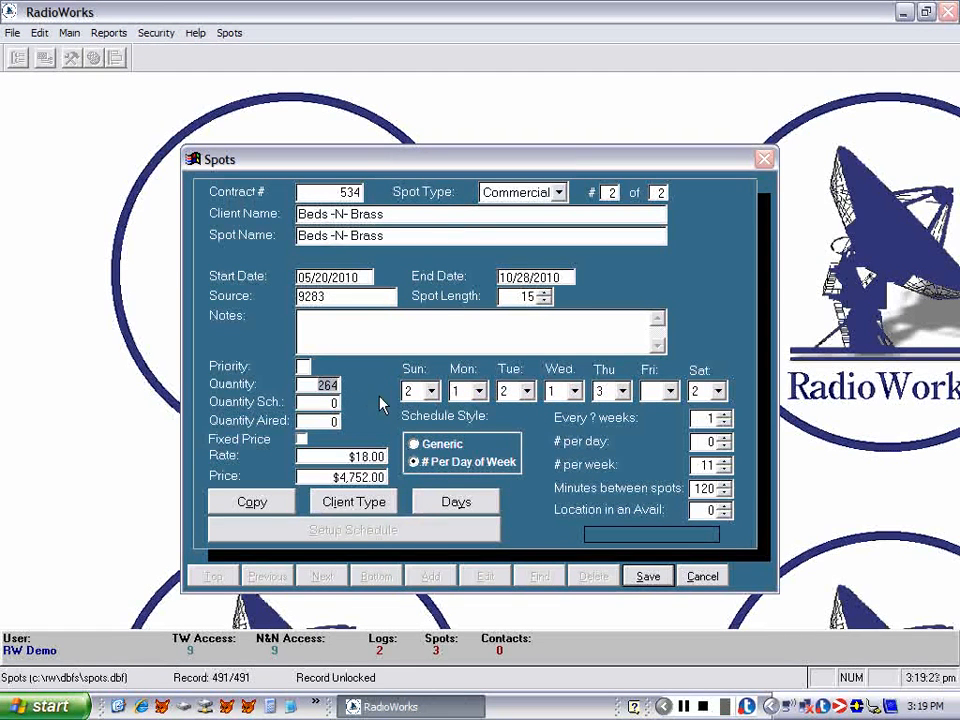
type("0")
key("Tab")
Step: Clear the Commercial spot's Sunday, Wednesday and Saturday counts, keeping only the Monday, Tuesday and Thursday spots
left_click(431, 391)
scroll(425, 424, "up", 1)
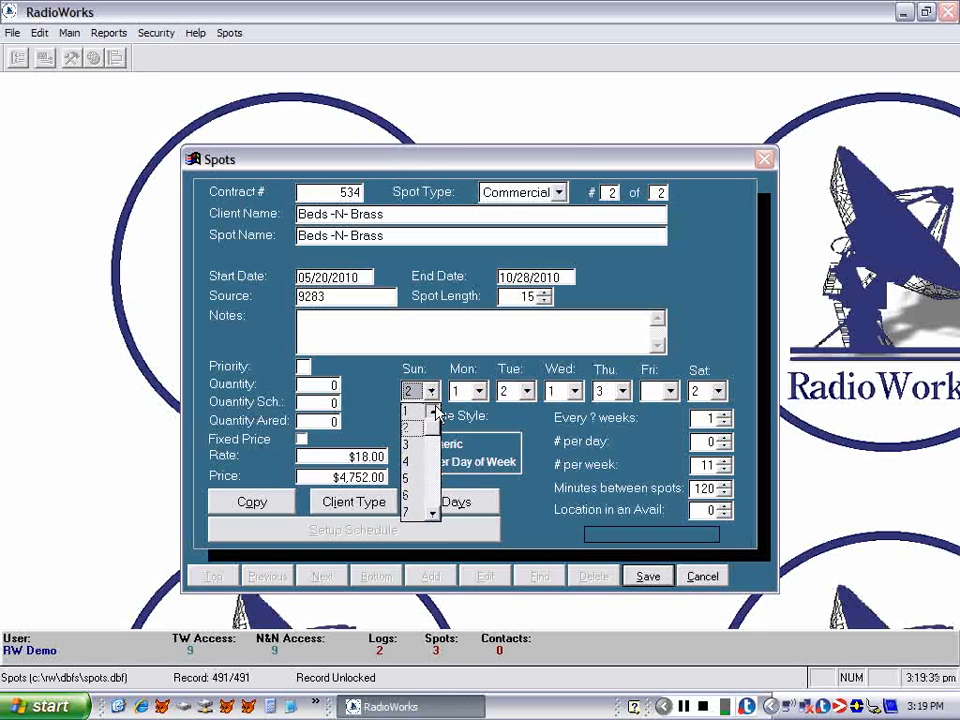
left_click(418, 412)
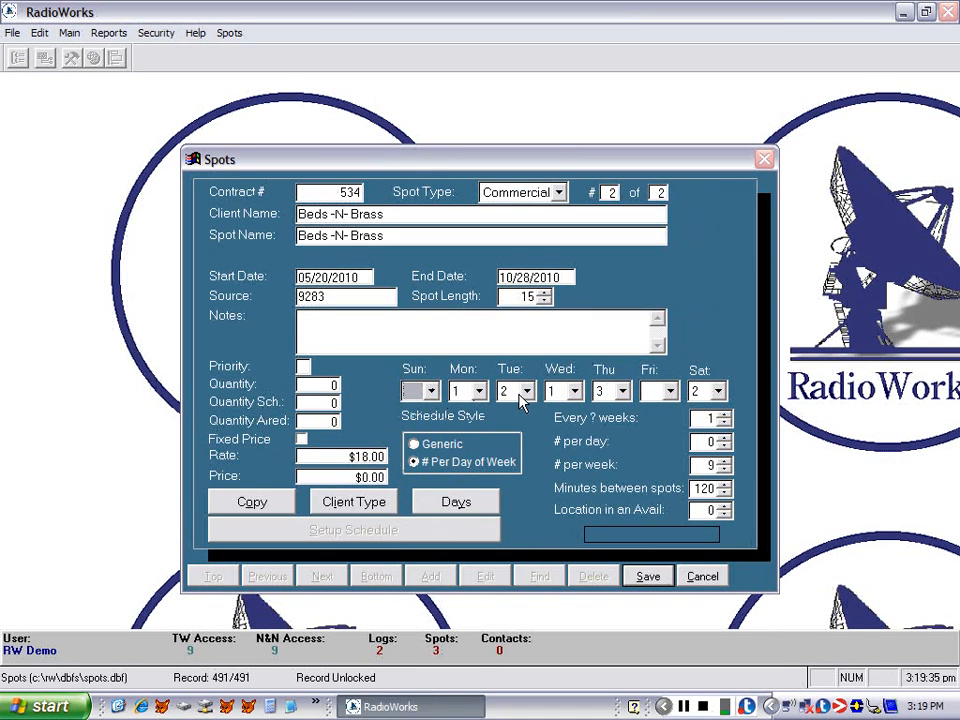
left_click(573, 391)
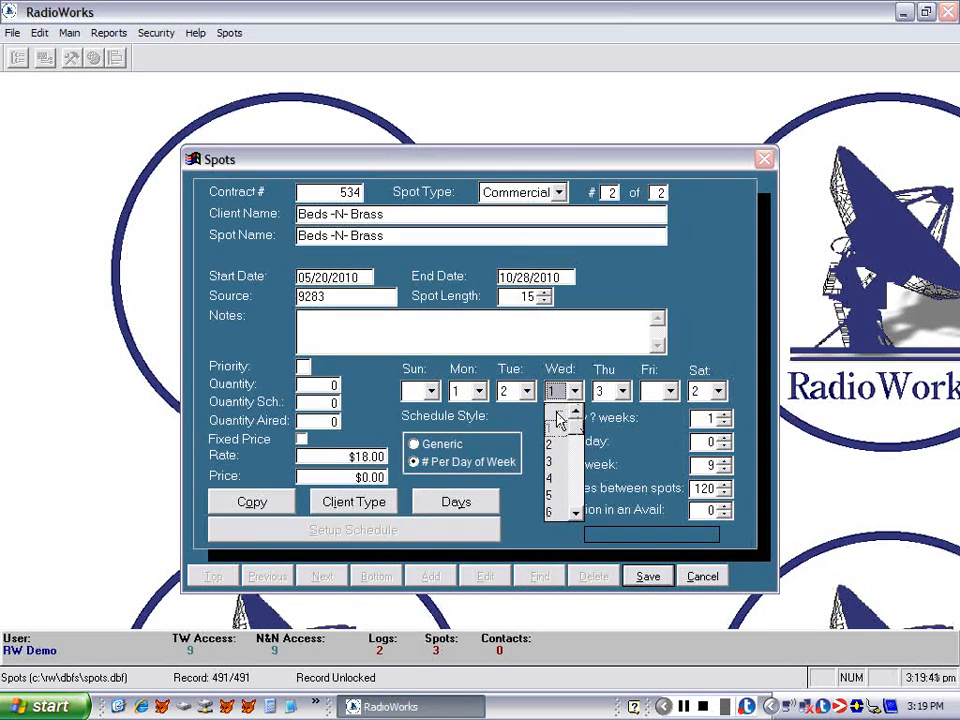
left_click(564, 413)
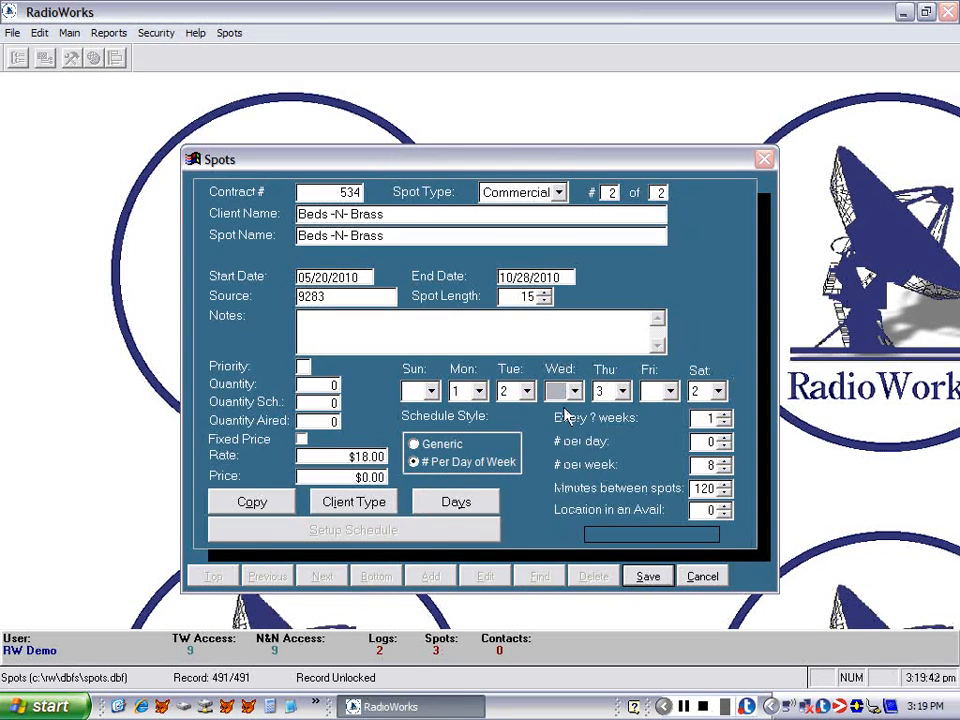
left_click(717, 391)
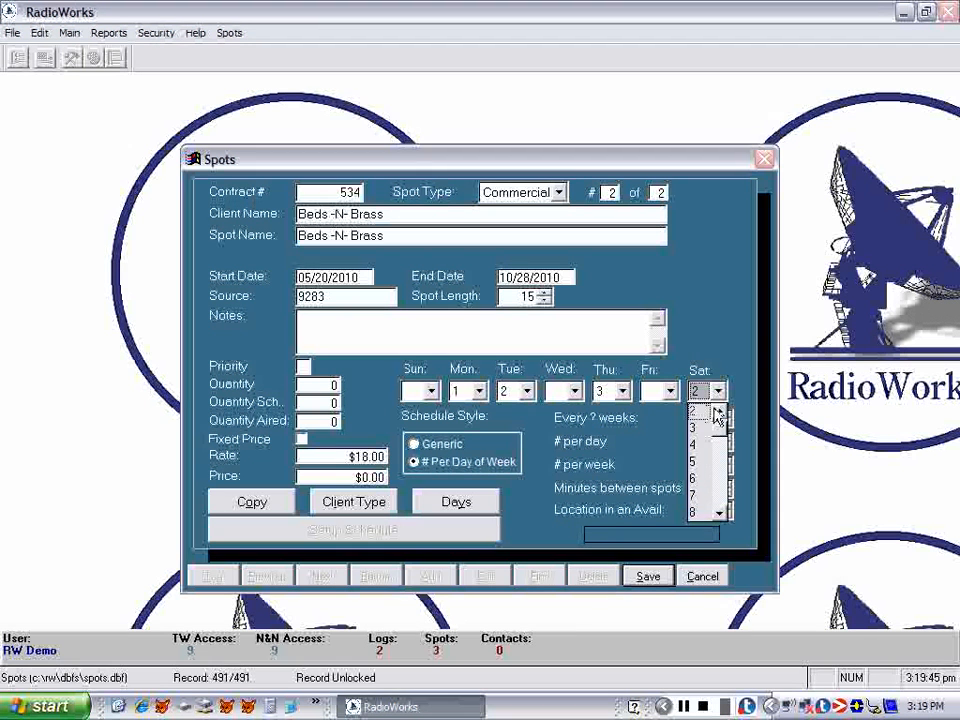
scroll(707, 424, "up", 1)
left_click(707, 424)
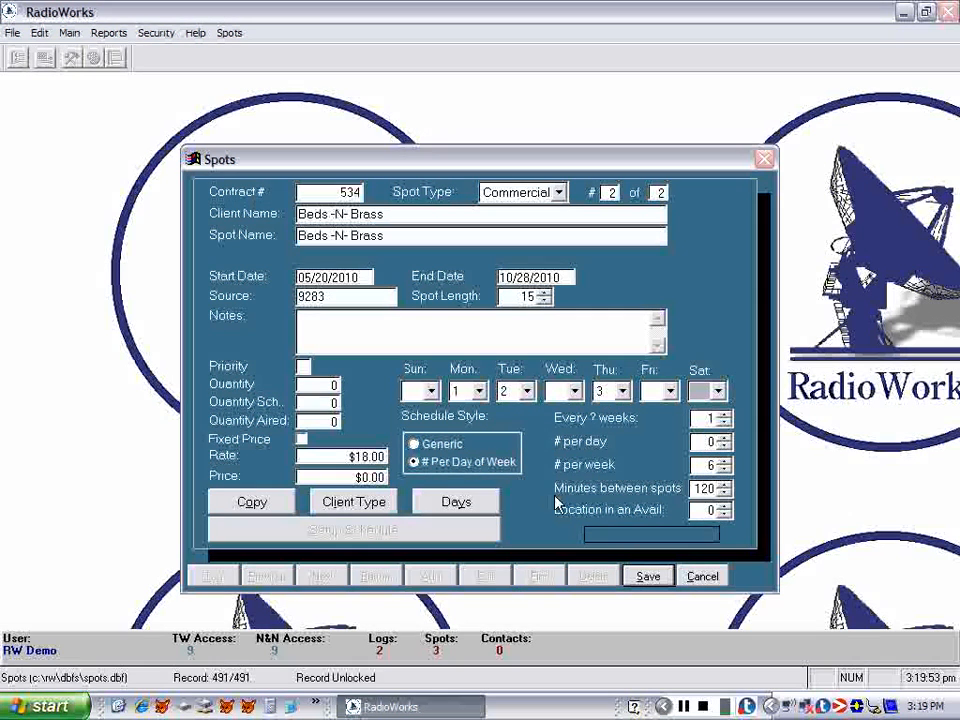
Step: Remove Sunday, Wednesday and Saturday from the days selected for the spot, and save the day selection and the spot
left_click(456, 505)
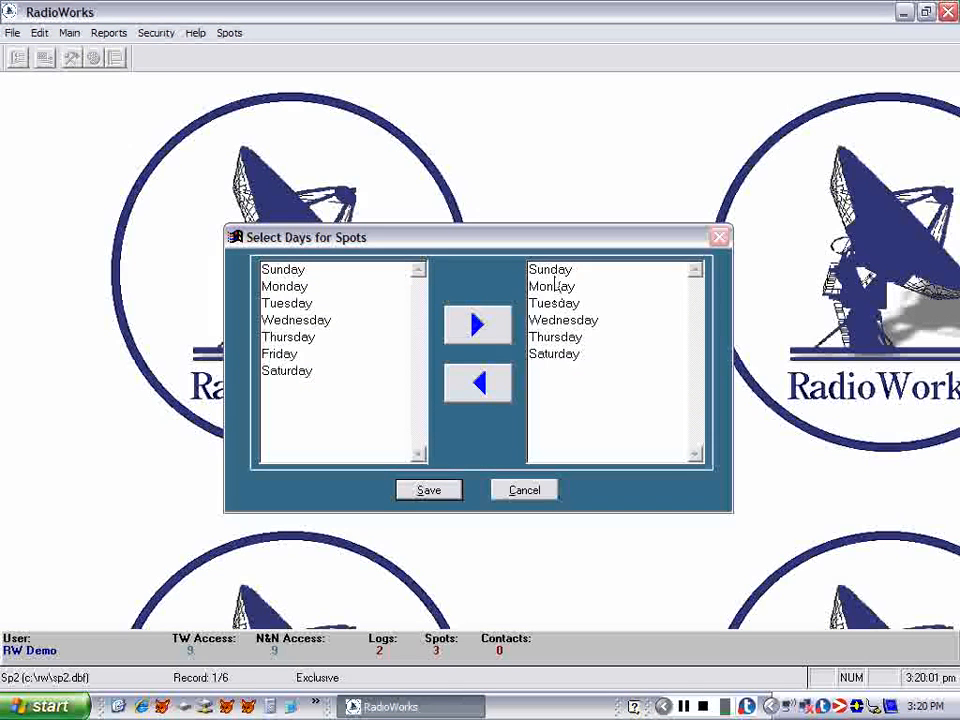
double_click(558, 272)
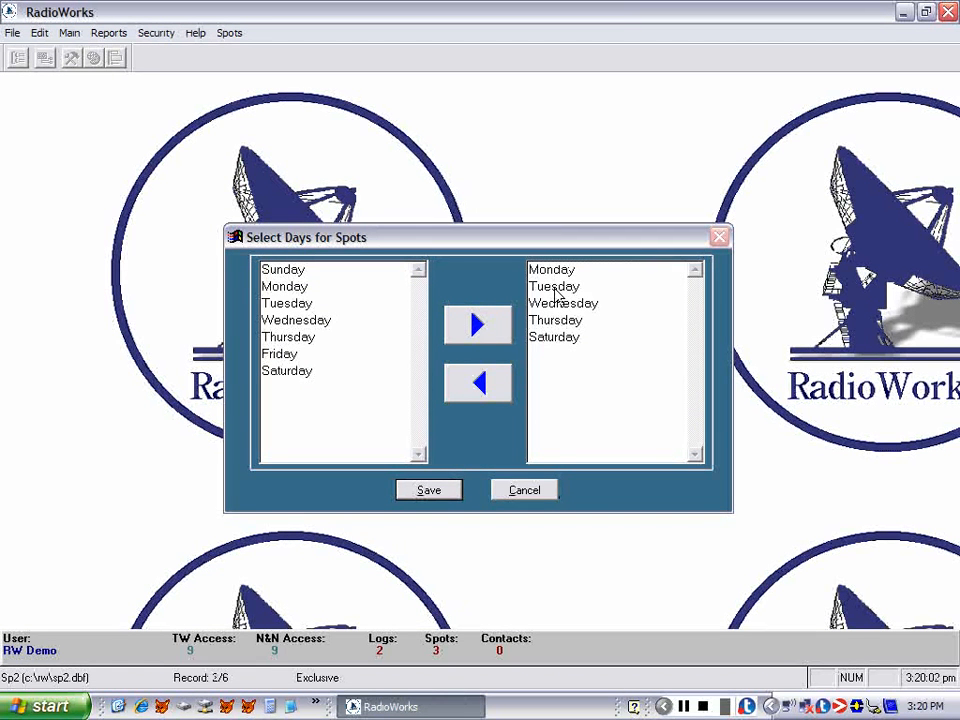
double_click(557, 304)
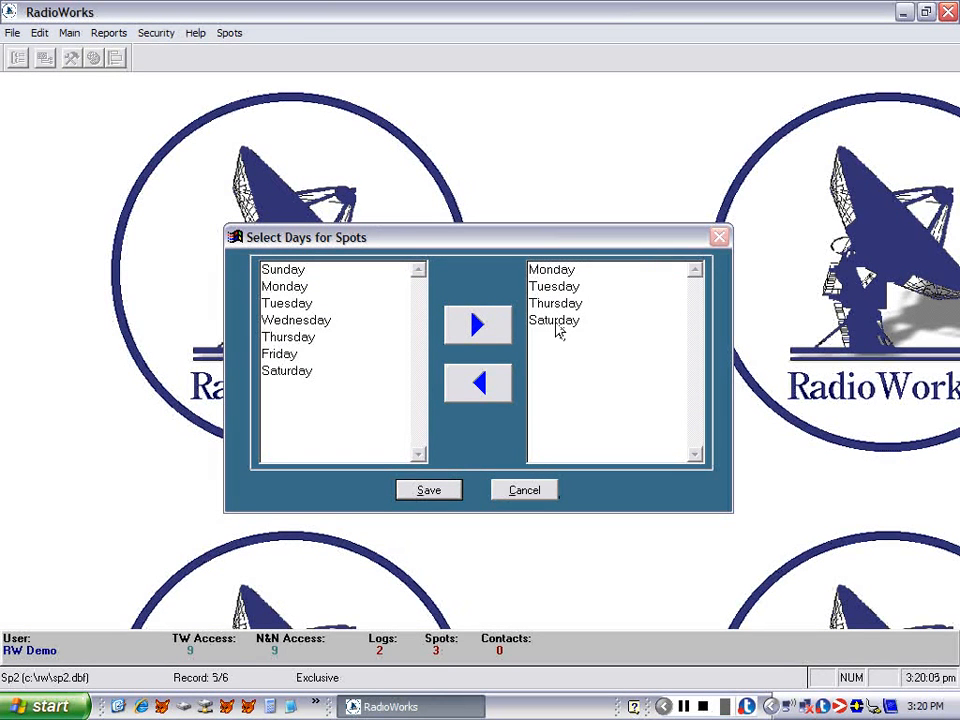
double_click(557, 322)
left_click(450, 490)
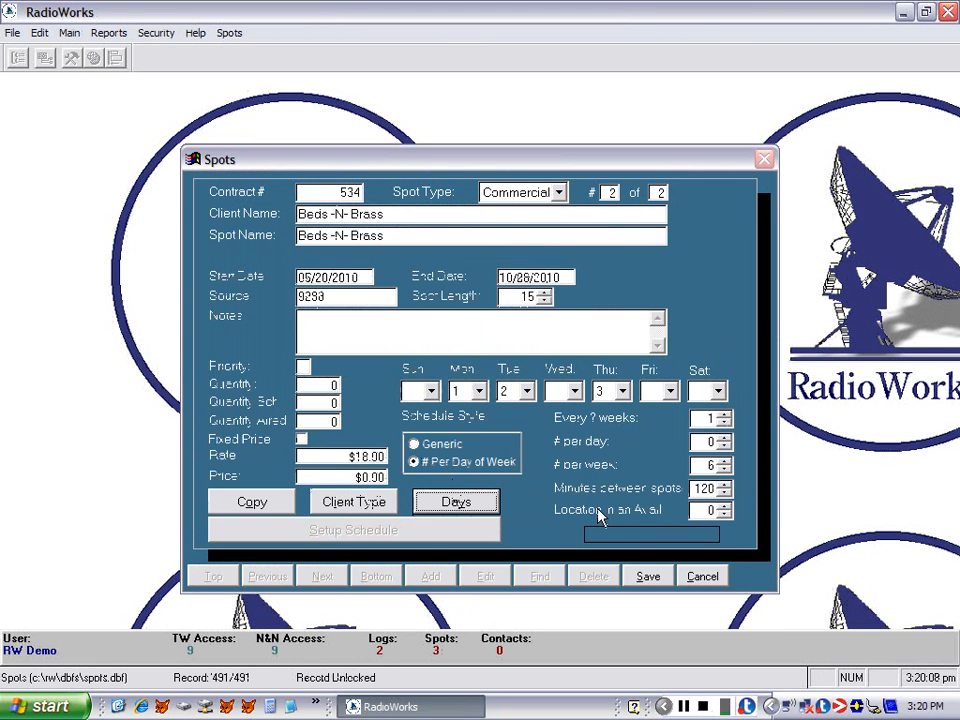
left_click(645, 578)
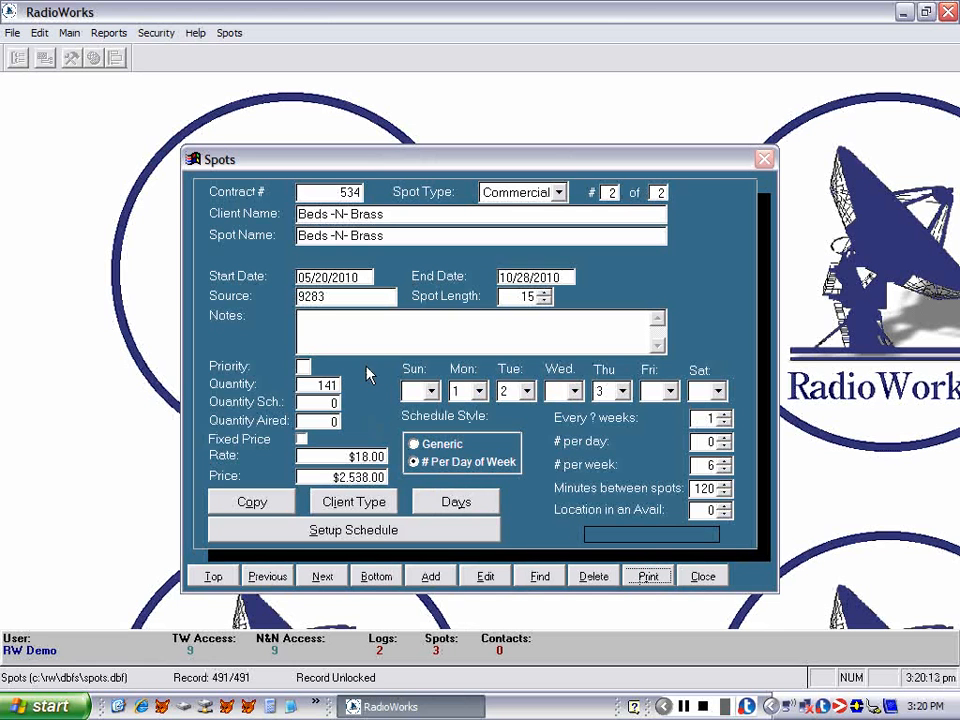
Step: Set up the spot's schedule with the Commercial ROS 5a-7p track and check the scheduled breaks through to the last one
left_click(369, 537)
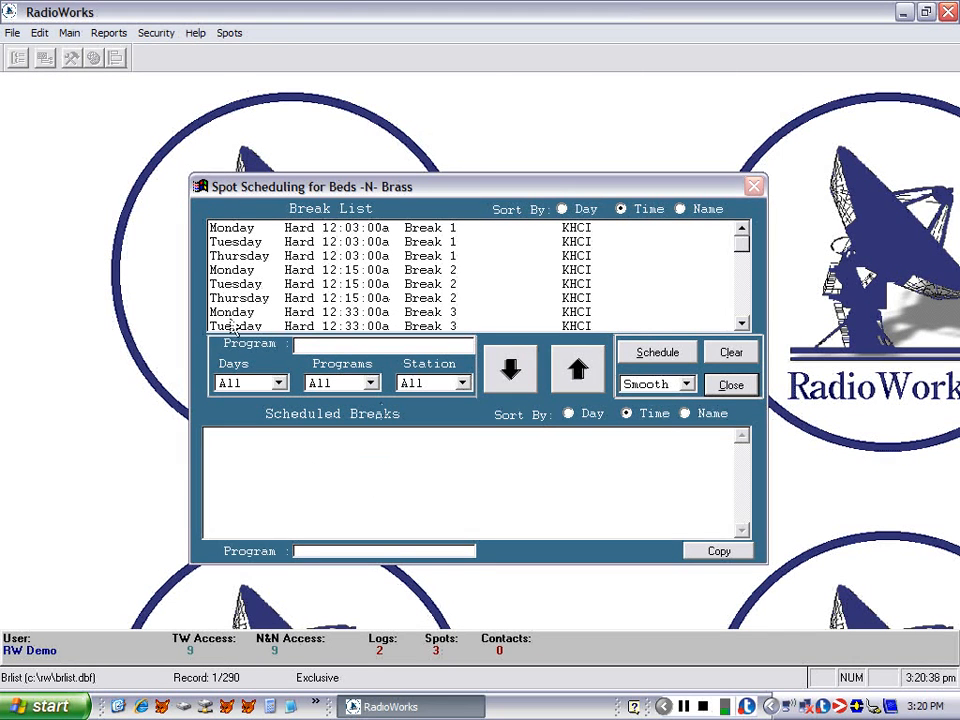
left_click(230, 35)
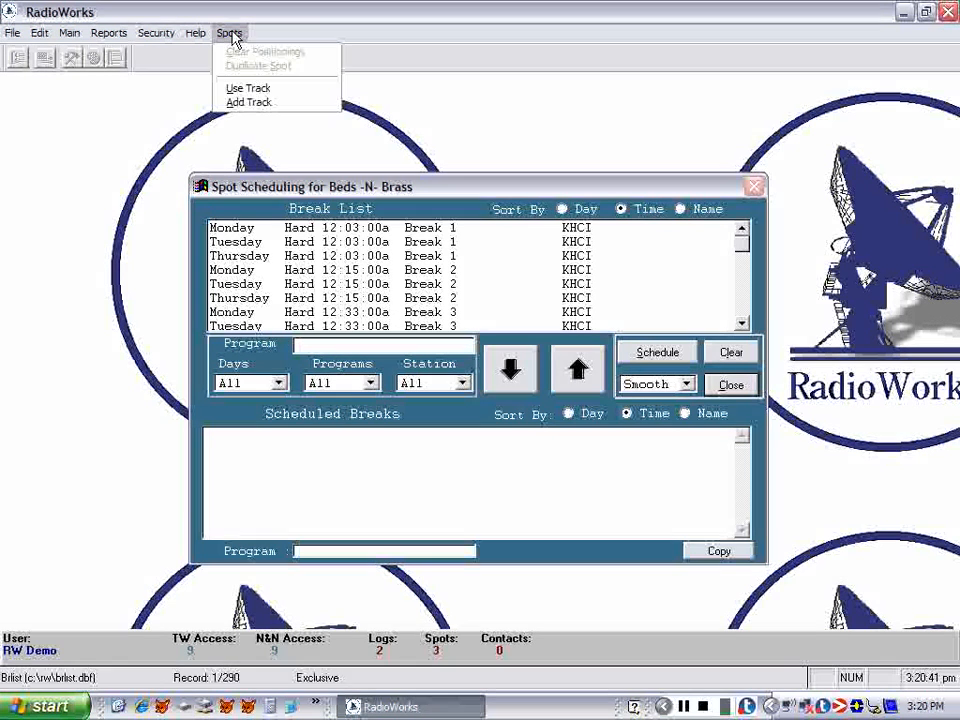
left_click(258, 90)
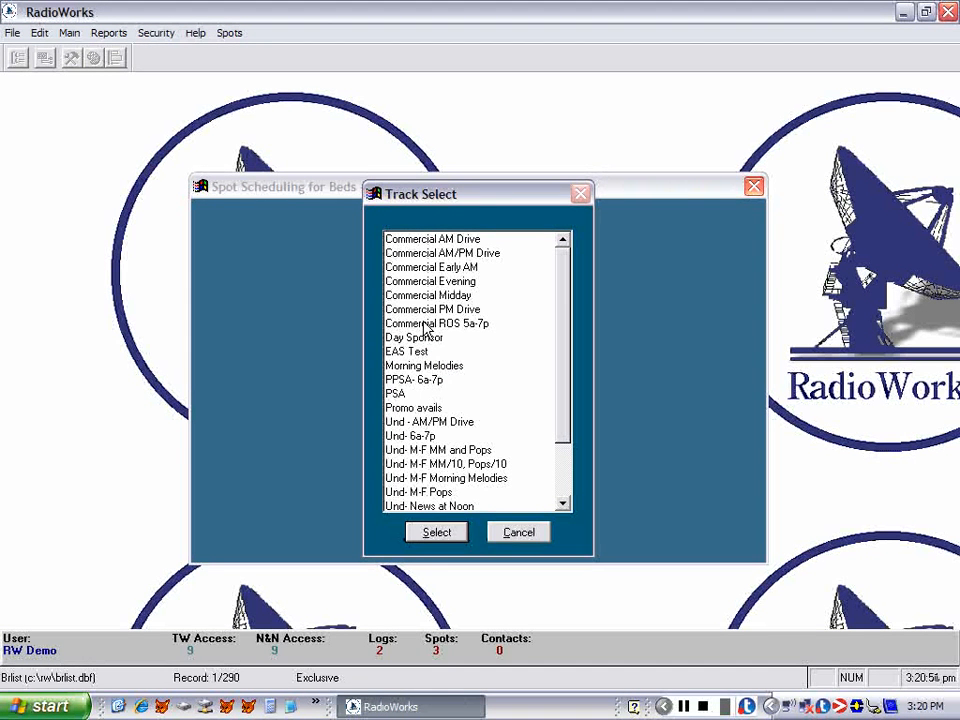
left_click(427, 324)
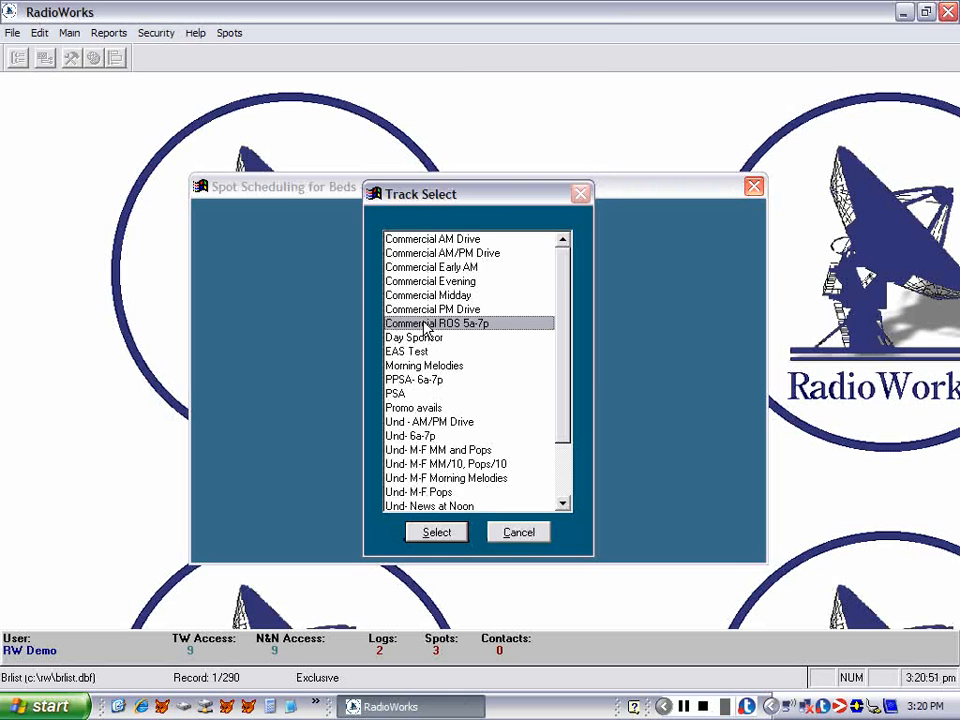
double_click(427, 330)
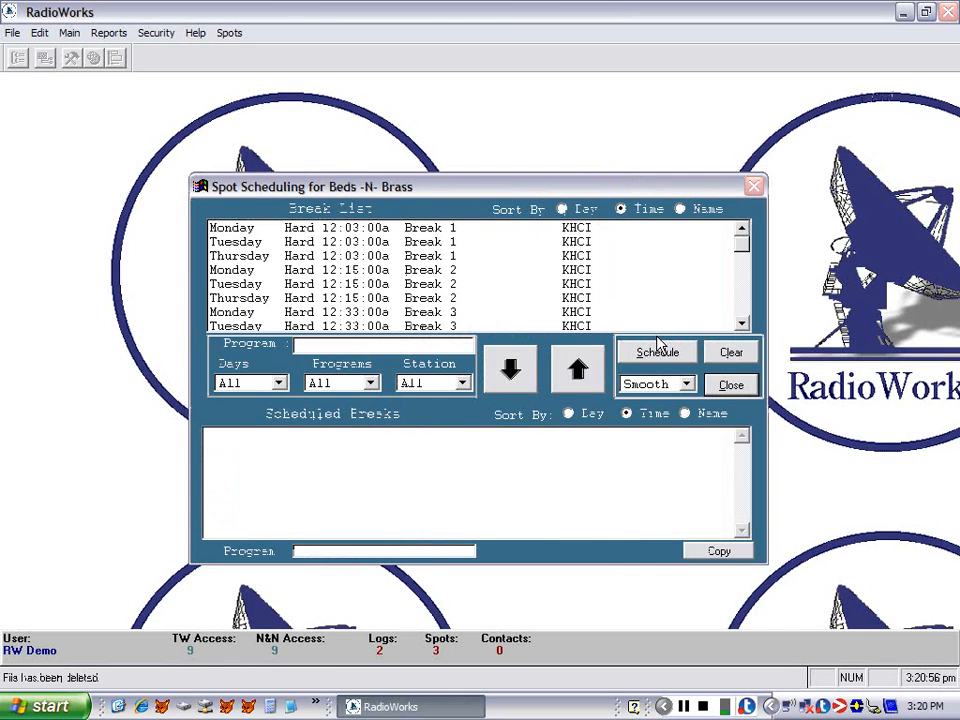
left_click(657, 345)
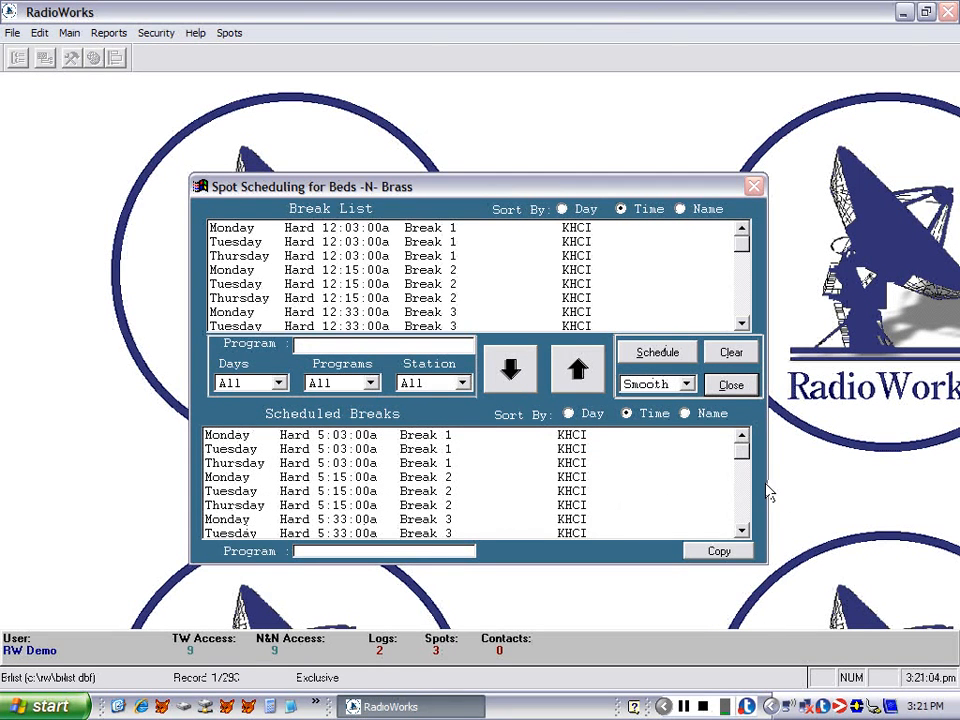
left_click_drag(739, 452, 745, 526)
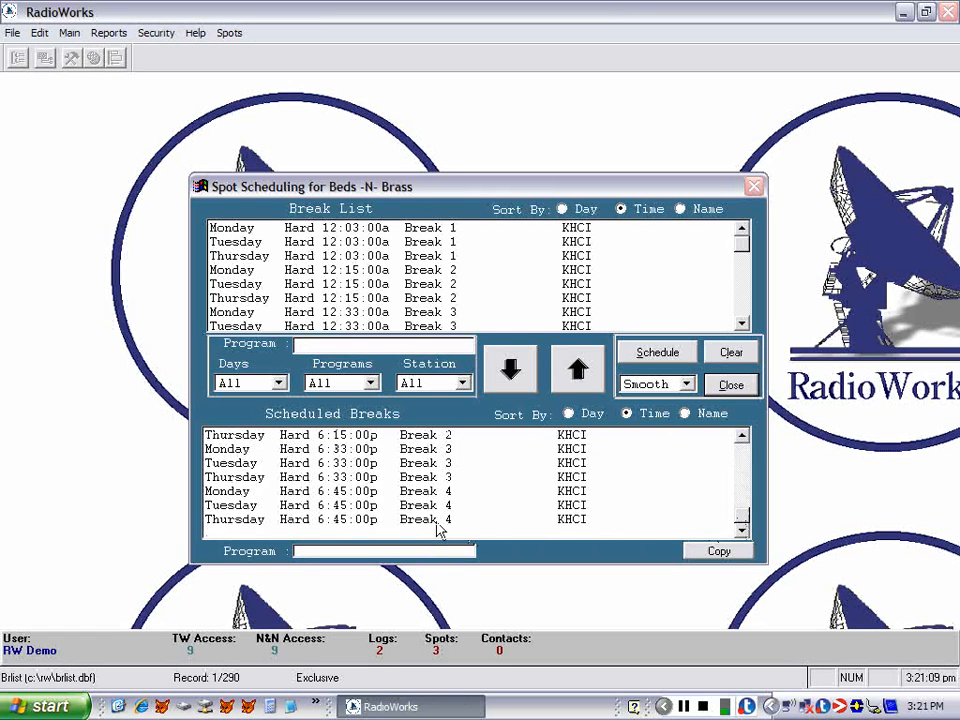